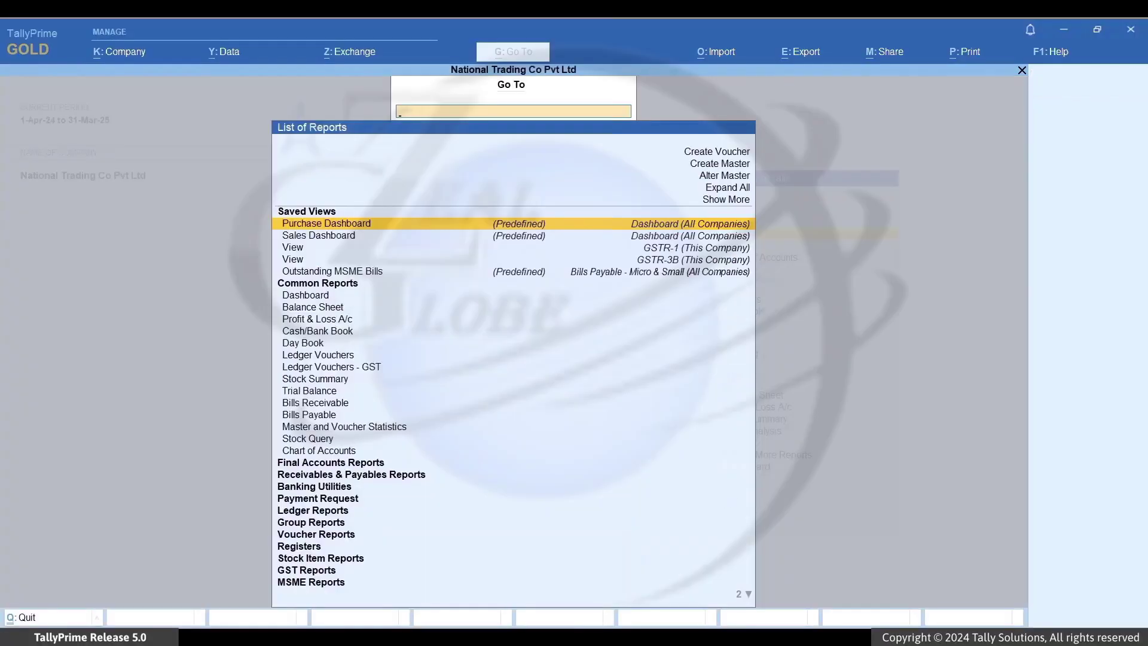
Step: Start a new Ledger master from Go To's Create Master list
key("Up")
key("Up")
key("Up")
key("Up")
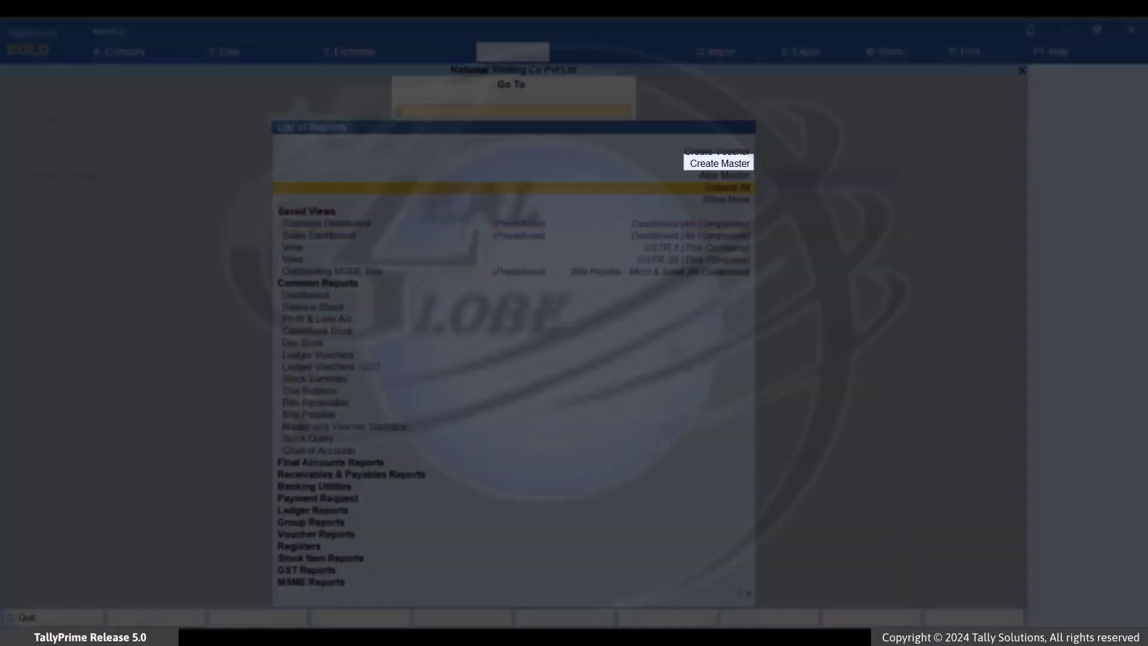
key("Return")
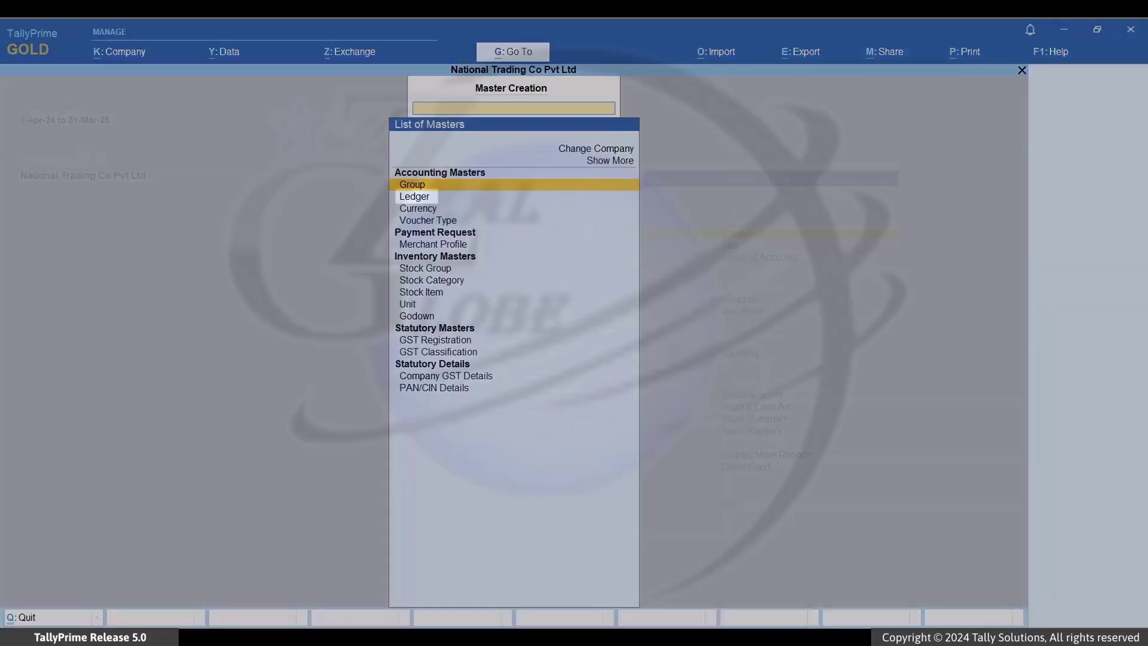
key("Down")
key("Return")
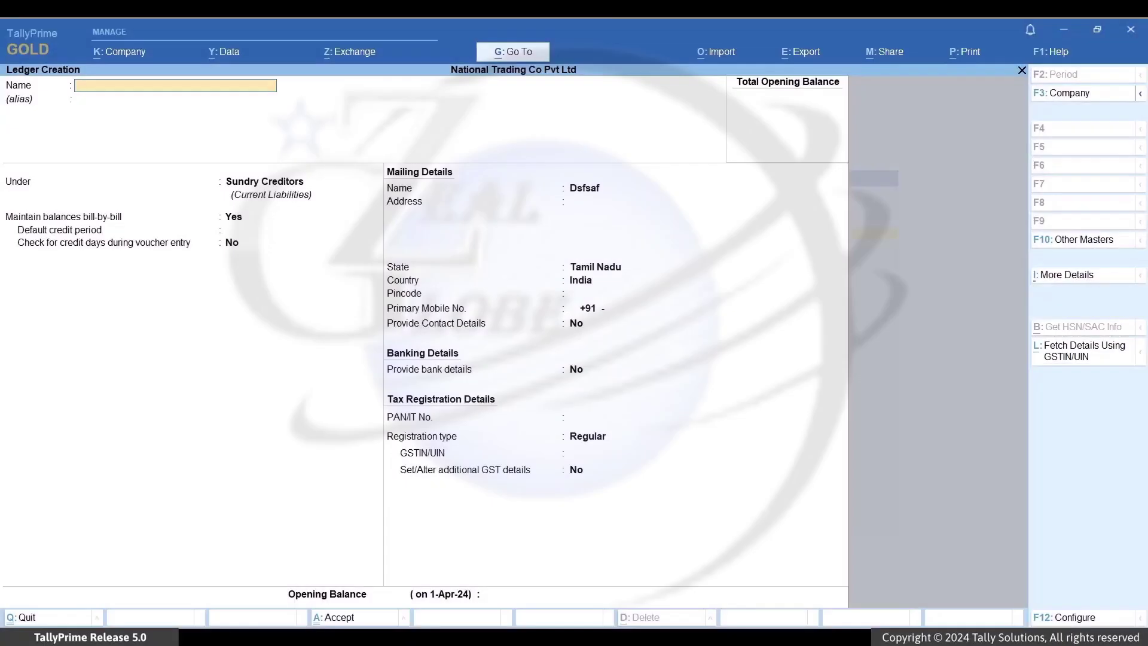
Step: Fetch Mangovista Industries' details by GSTIN and accept the Behala, West Bengal, 700034 address and PAN
key("alt+l")
type("19")
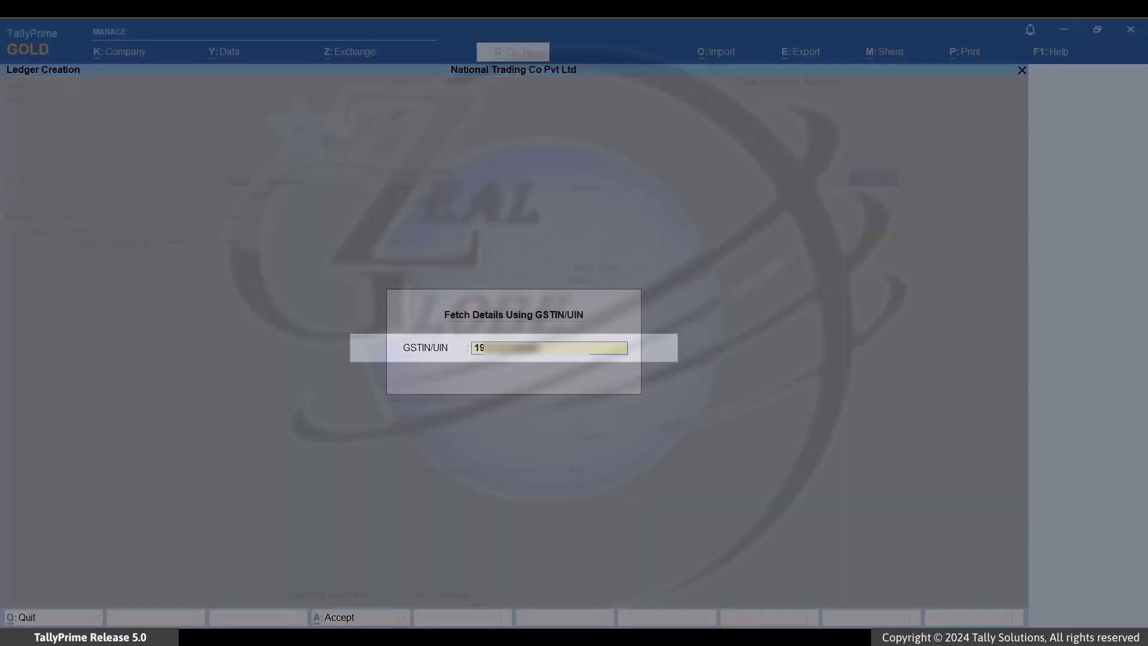
key("Return")
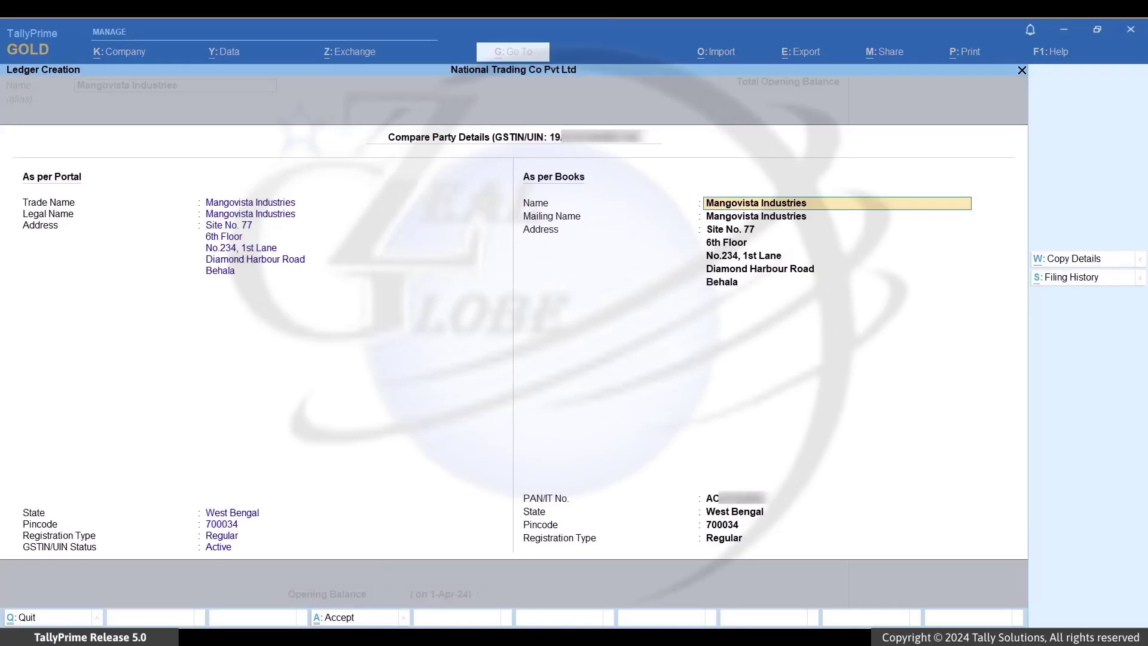
key("ctrl+a")
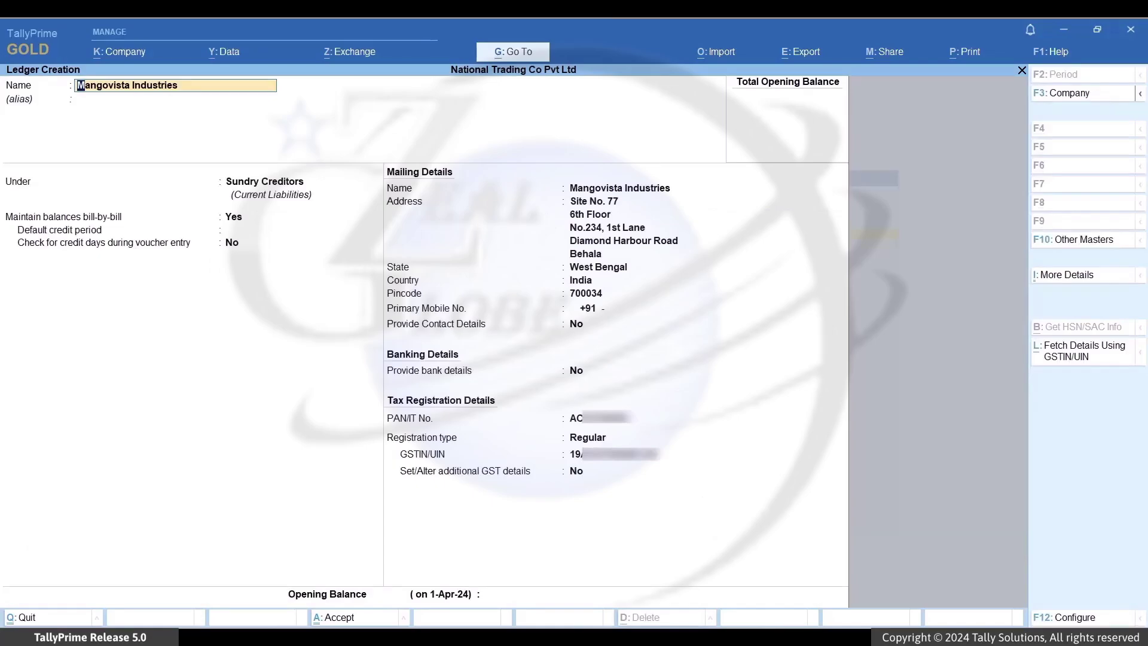
Step: Put the Mangovista Industries ledger under Sundry Debtors, enter its primary mobile number, and save
key("Return")
key("Return")
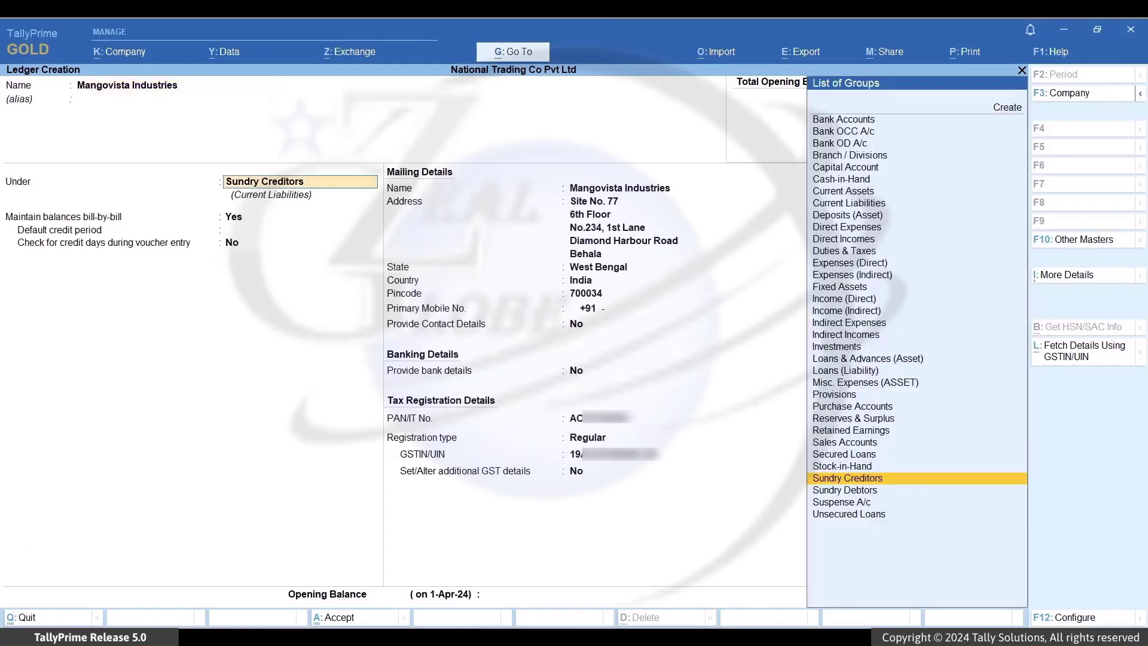
key("Down")
key("Return")
key("Return")
key("Return")
key("Return")
key("Return")
key("Return")
key("Return")
key("Return")
key("Return")
key("Return")
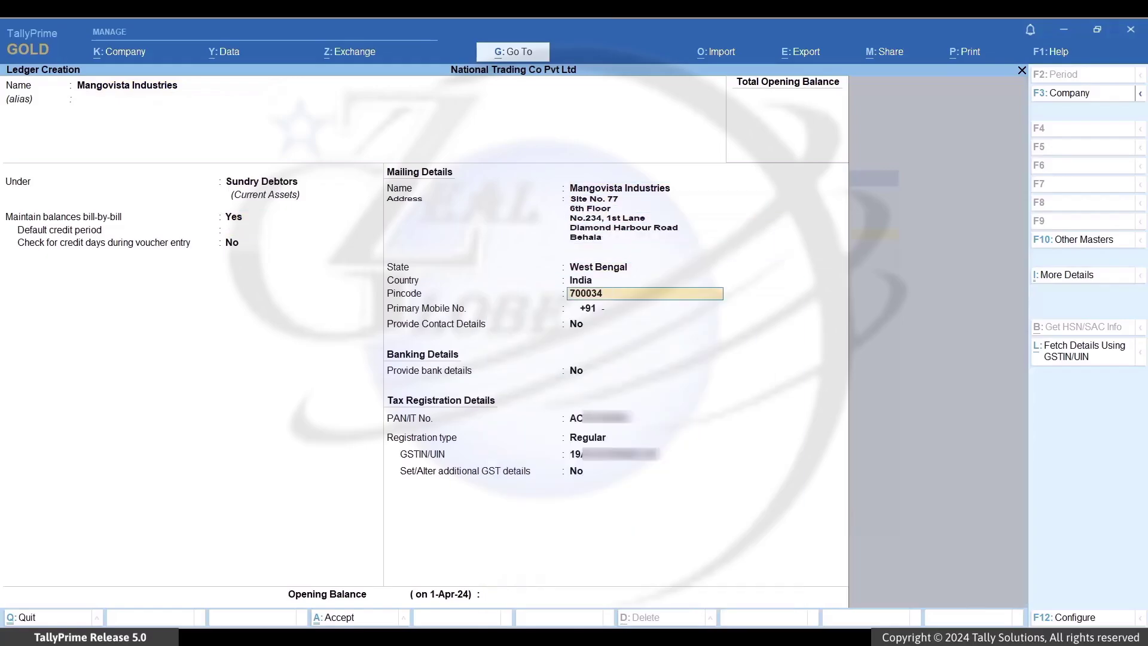
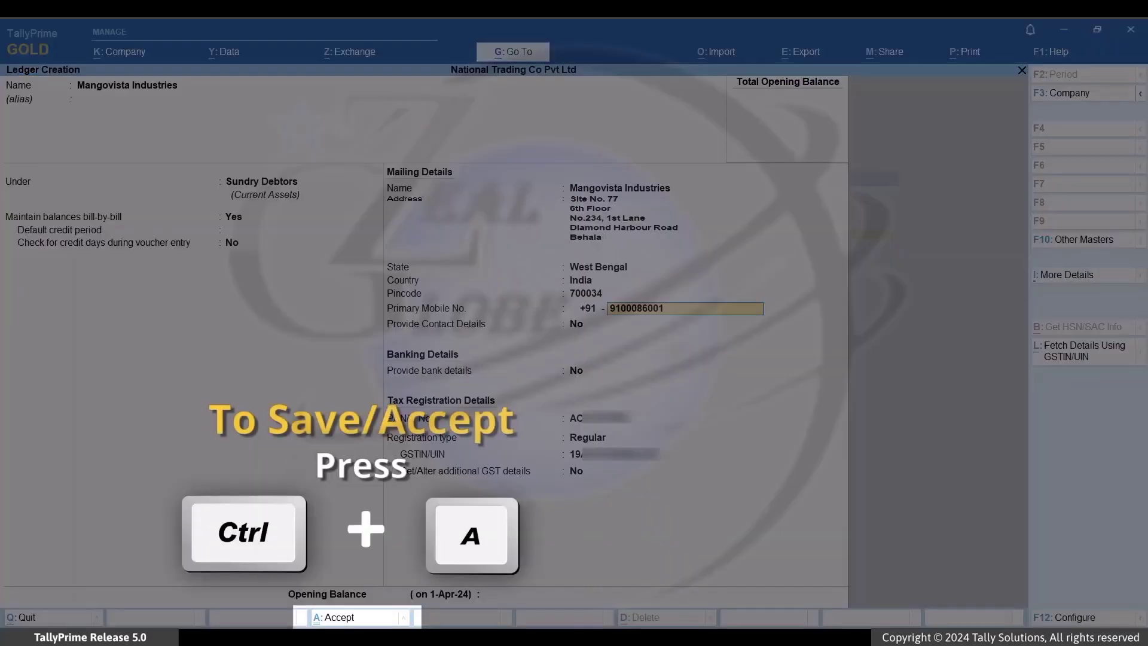
key("ctrl+a")
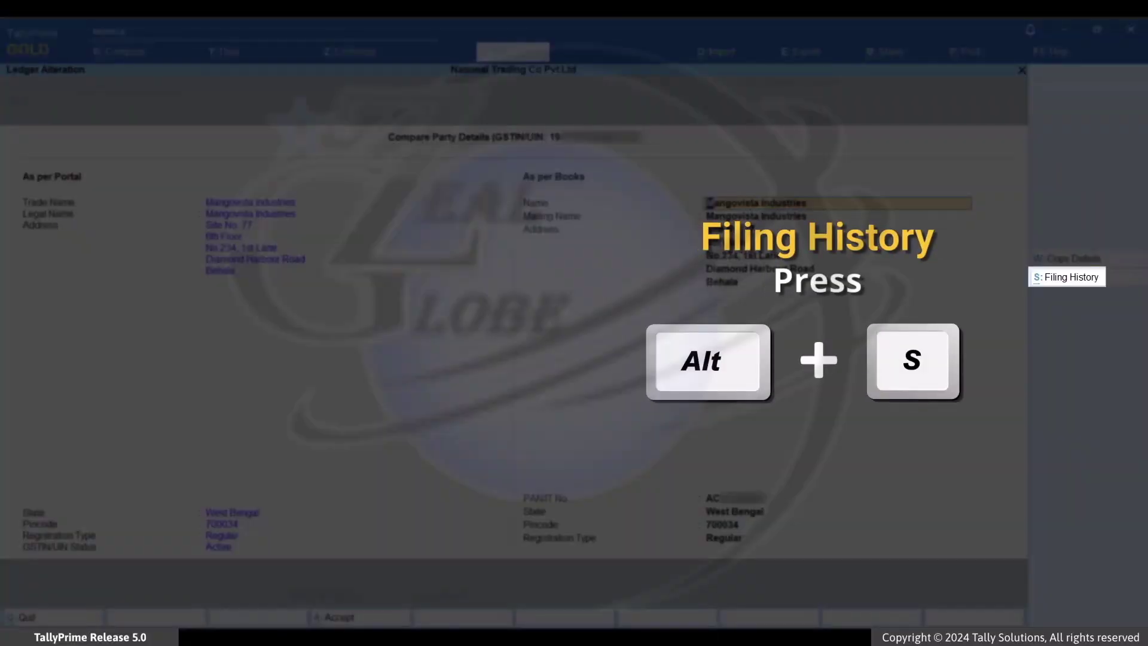
Step: Check Mangovista Industries' GST filing history from Compare Party Details
key("alt+s")
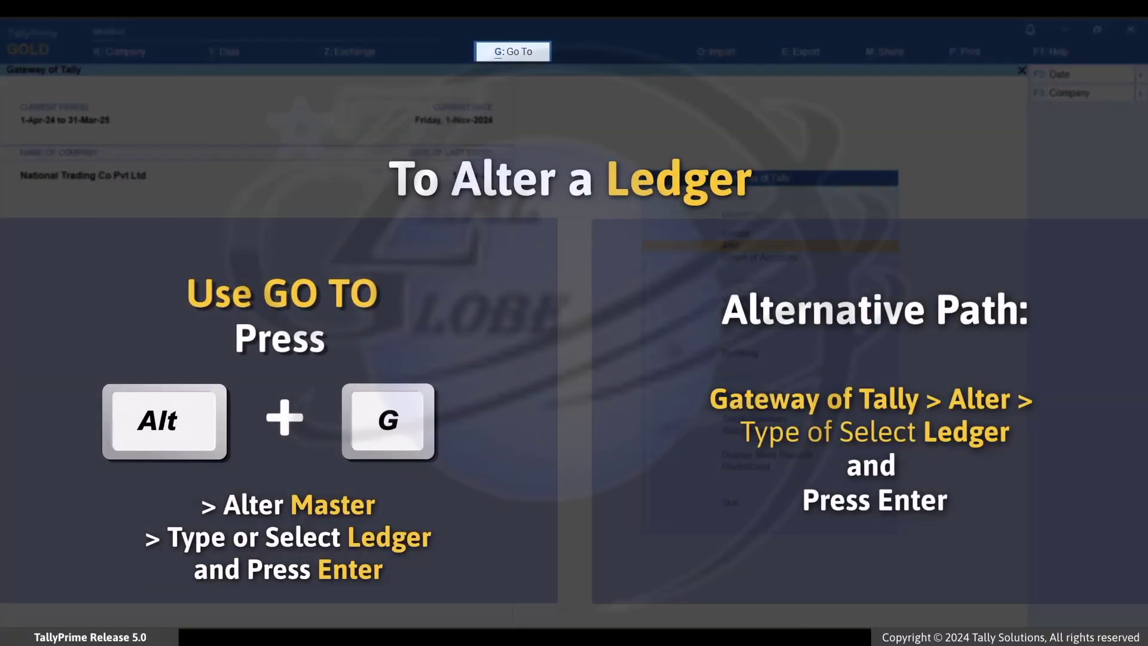
Step: Open the Sunflower Synergy Private Limited ledger through Alter Master > Ledger
key("alt+g")
key("Up")
key("Up")
key("Up")
key("Return")
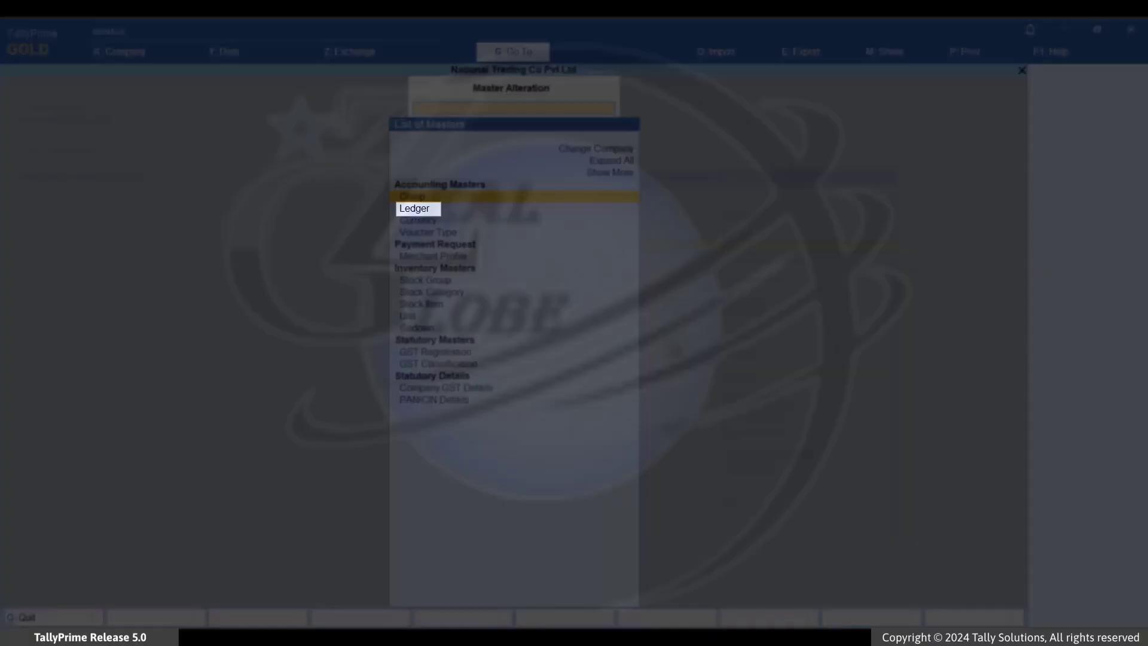
key("Down")
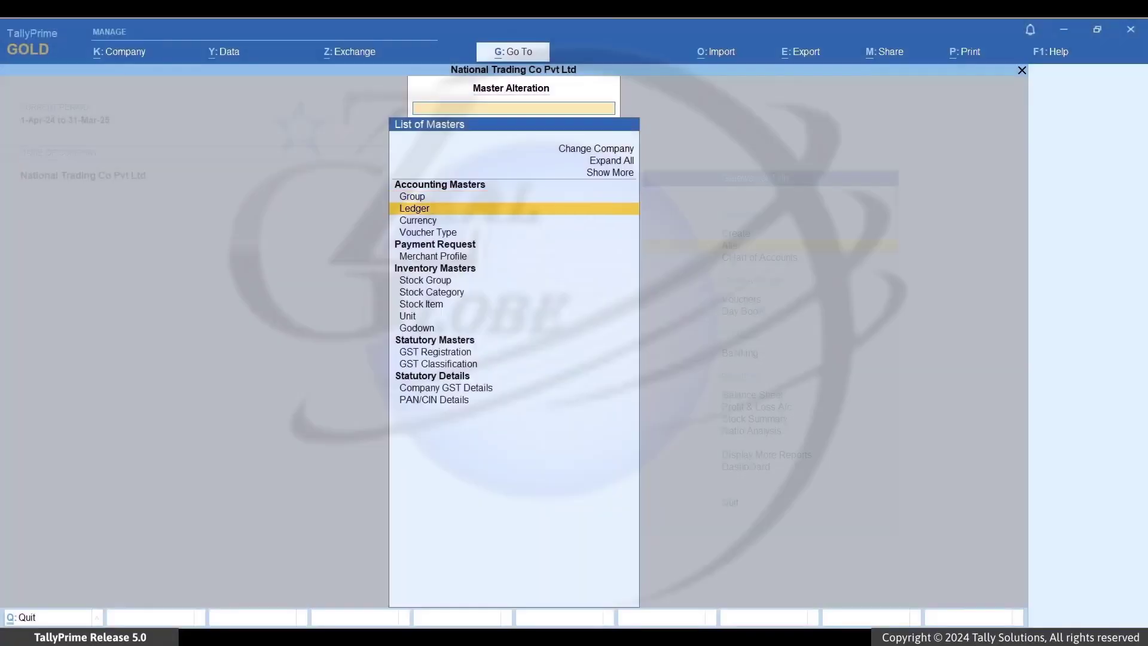
key("Return")
key("Down")
key("Down")
key("Down")
key("Down")
key("Down")
key("Down")
key("Down")
key("Down")
key("Down")
key("Down")
key("Down")
key("Down")
key("Down")
key("Down")
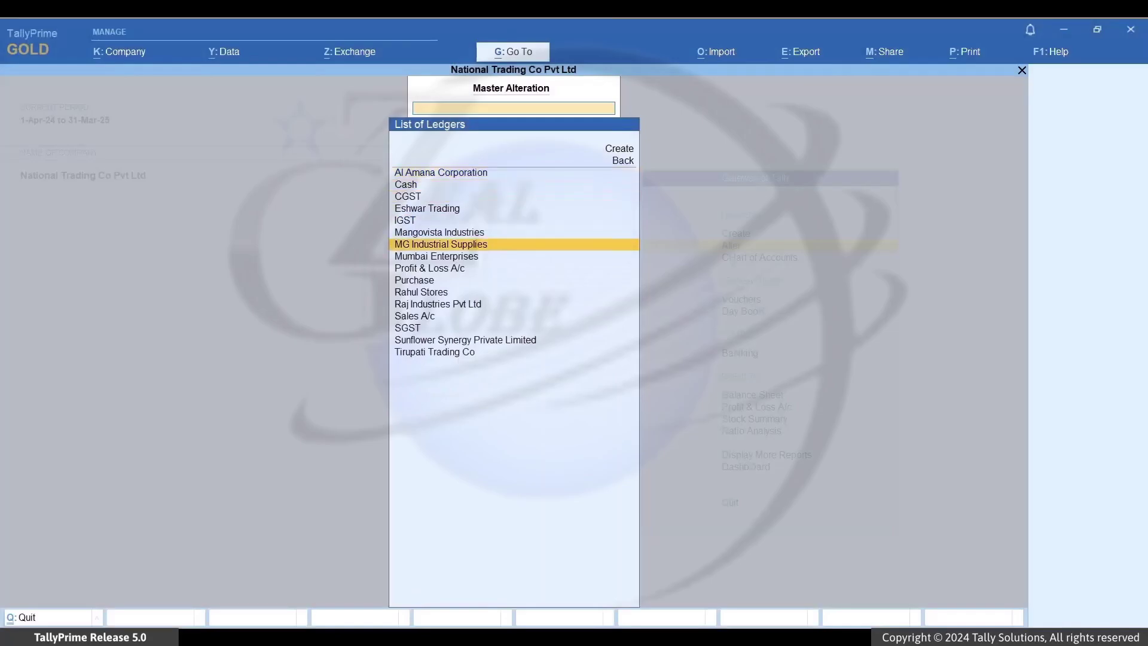
key("Return")
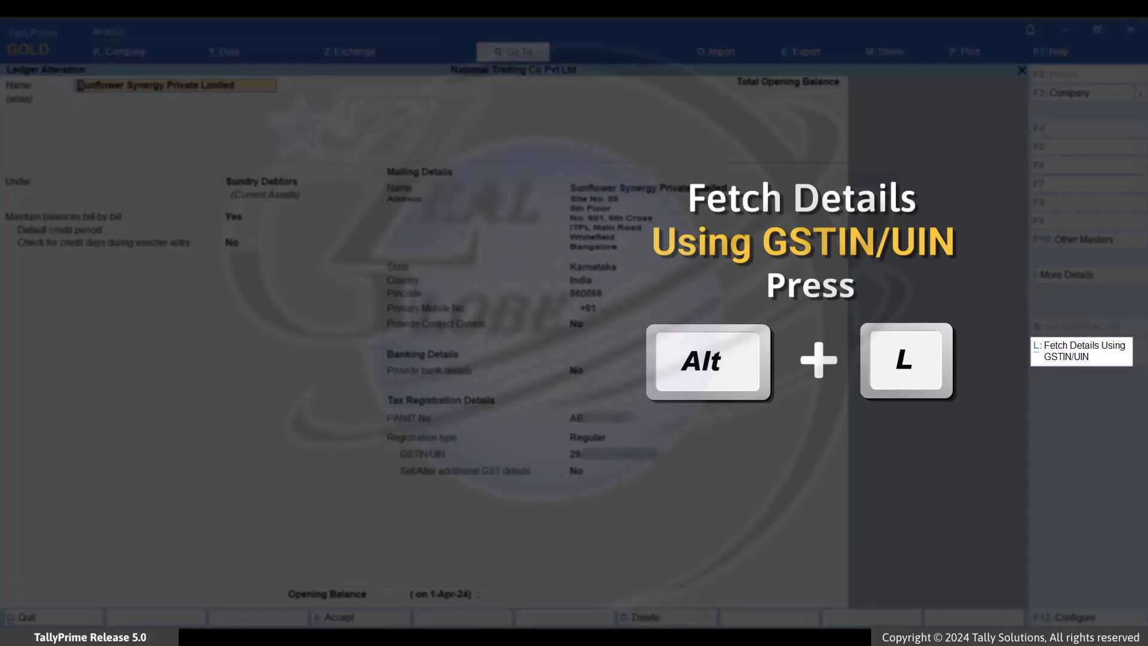
Step: Fetch Sunflower Synergy's GSTIN details, confirm the 12-Apr-24 cancellation, and take the Whitefield address
key("alt+l")
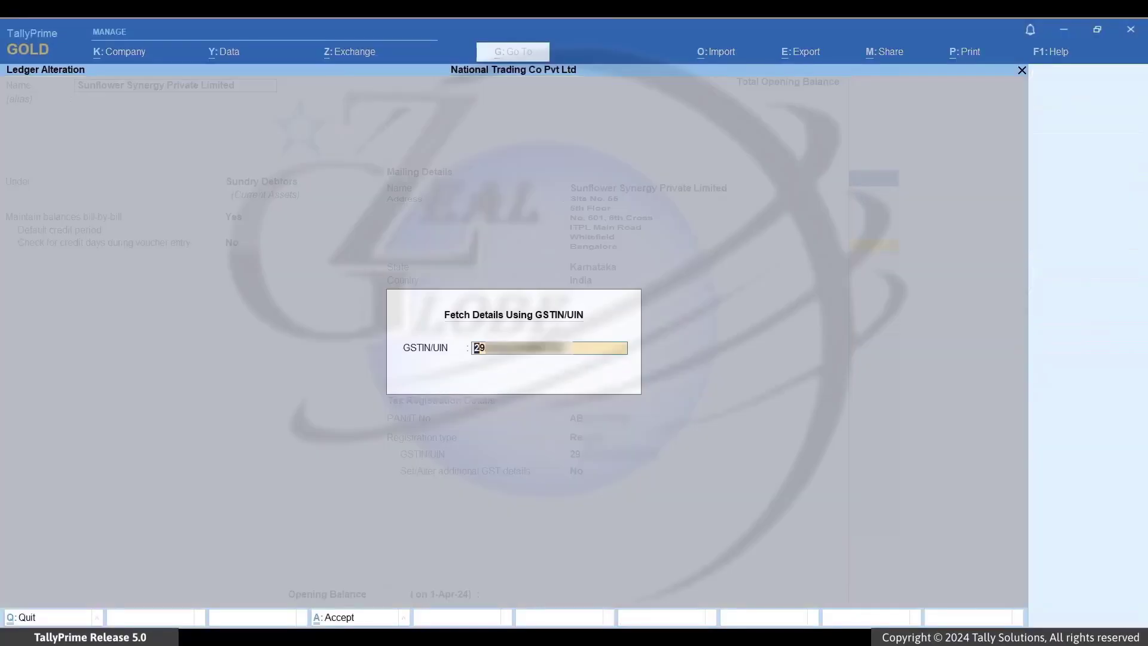
key("Return")
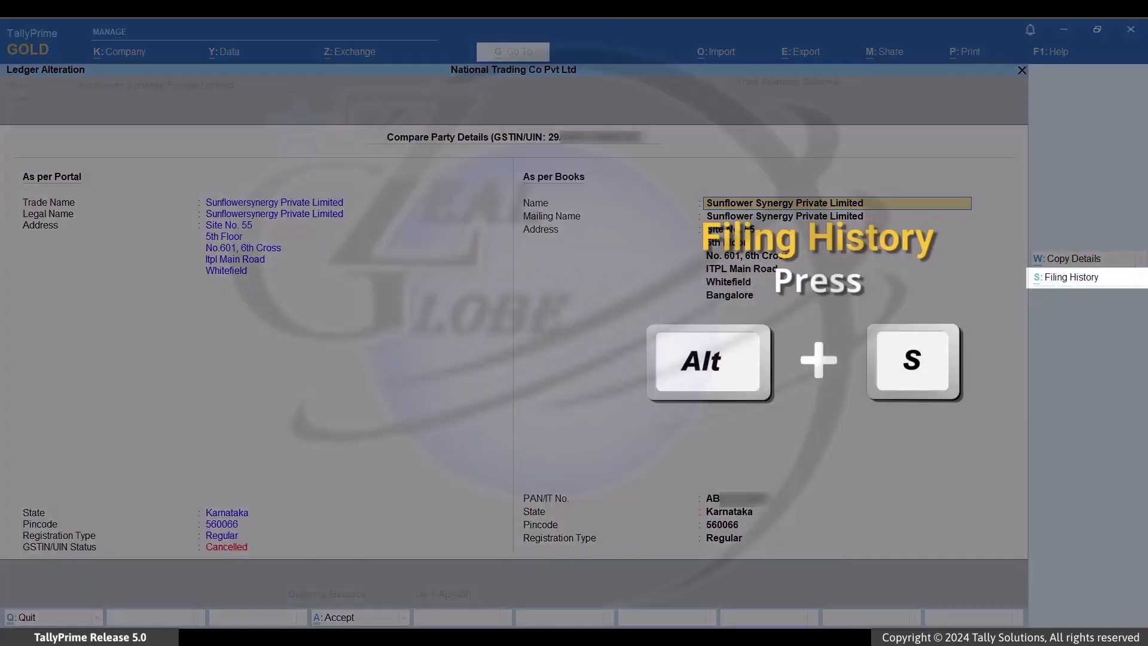
key("alt+s")
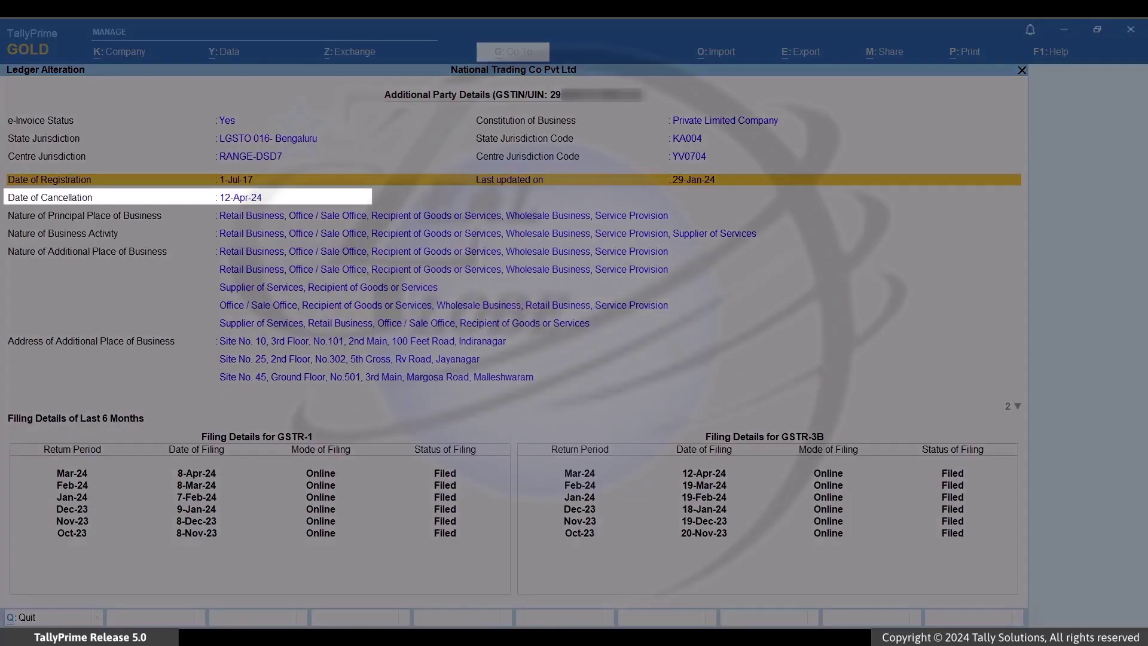
key("Down")
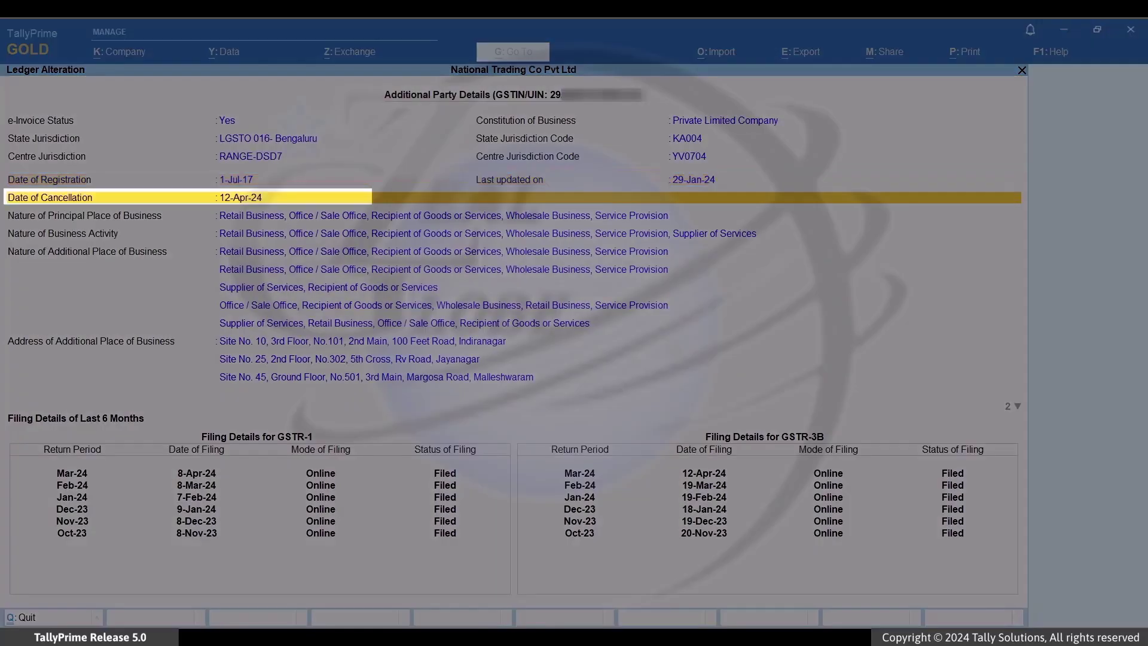
key("Escape")
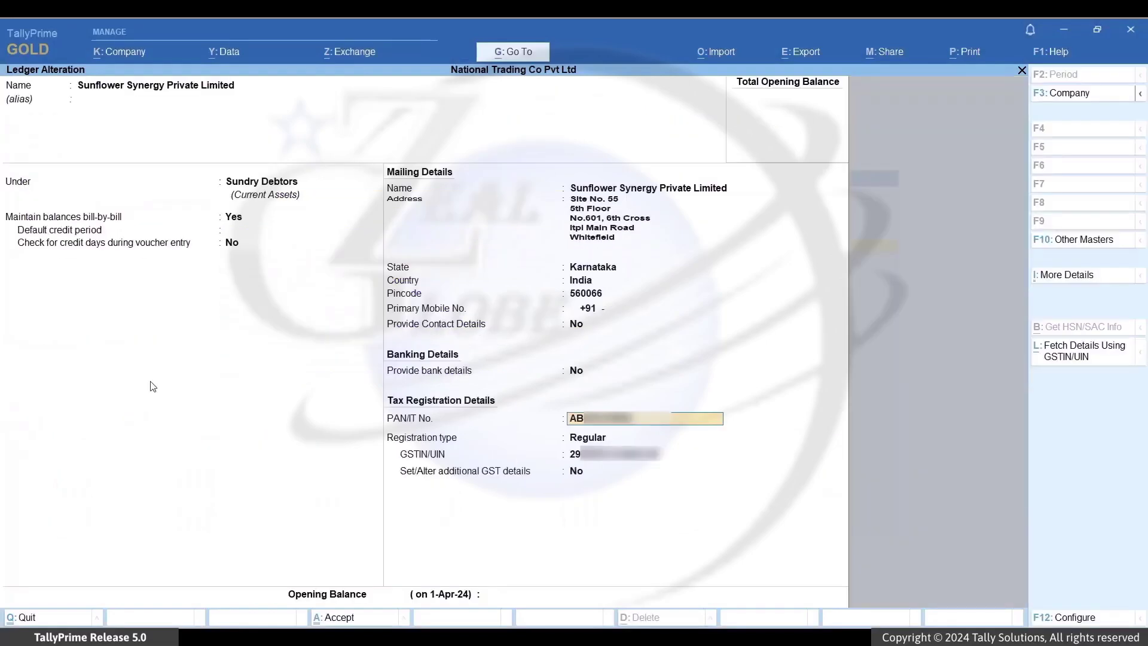
Step: Make Sunflower Synergy Unregistered/Consumer effective 12-apr-24 and save the altered ledger
key("Return")
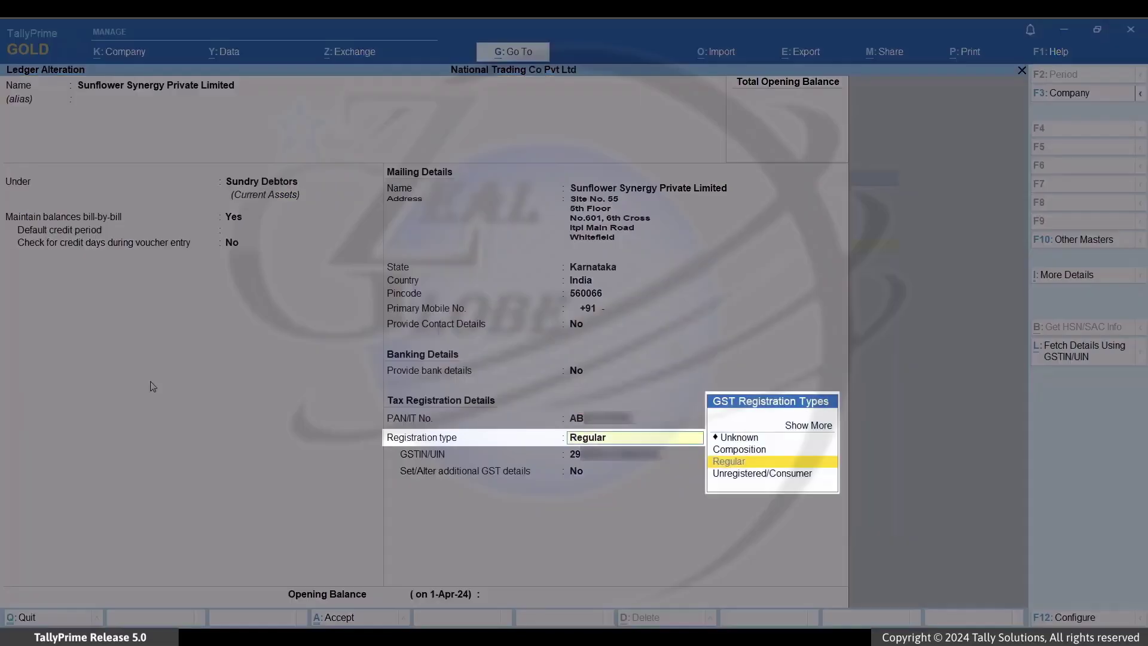
key("Down")
key("Return")
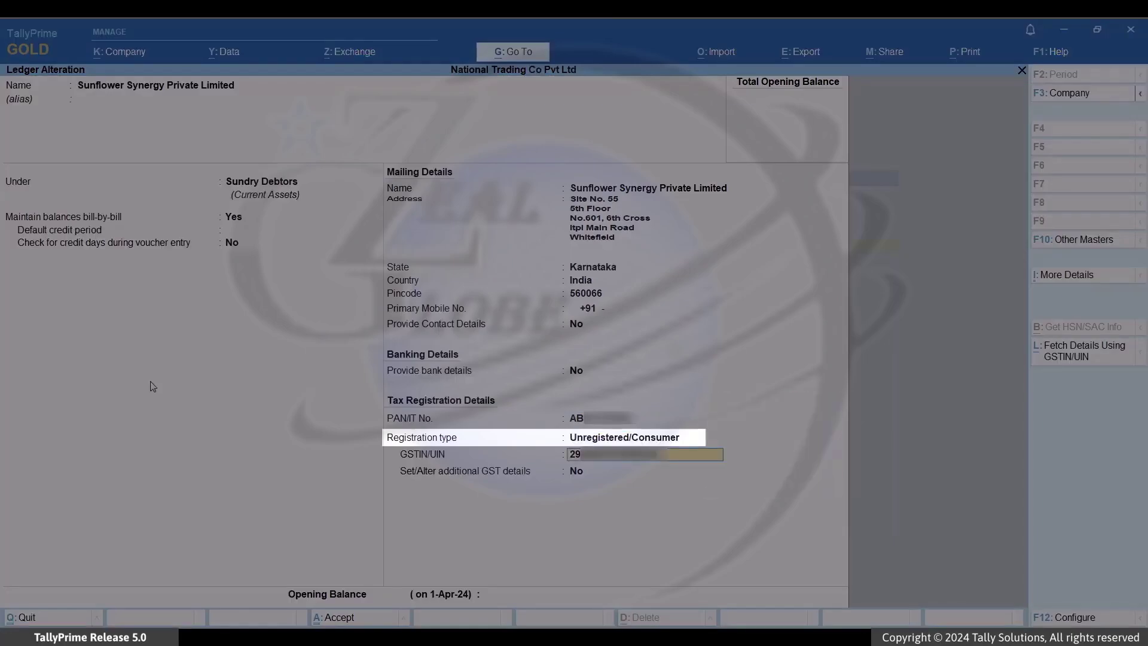
key("Return")
key("Return")
key("Return")
type("12-apr-24")
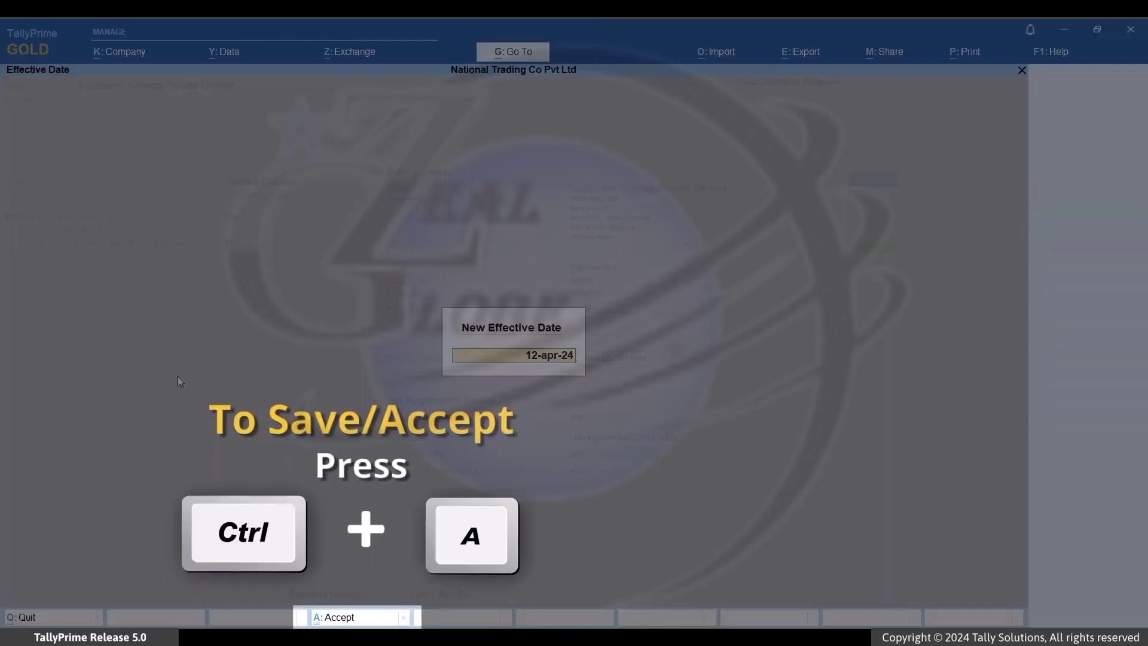
key("ctrl+a")
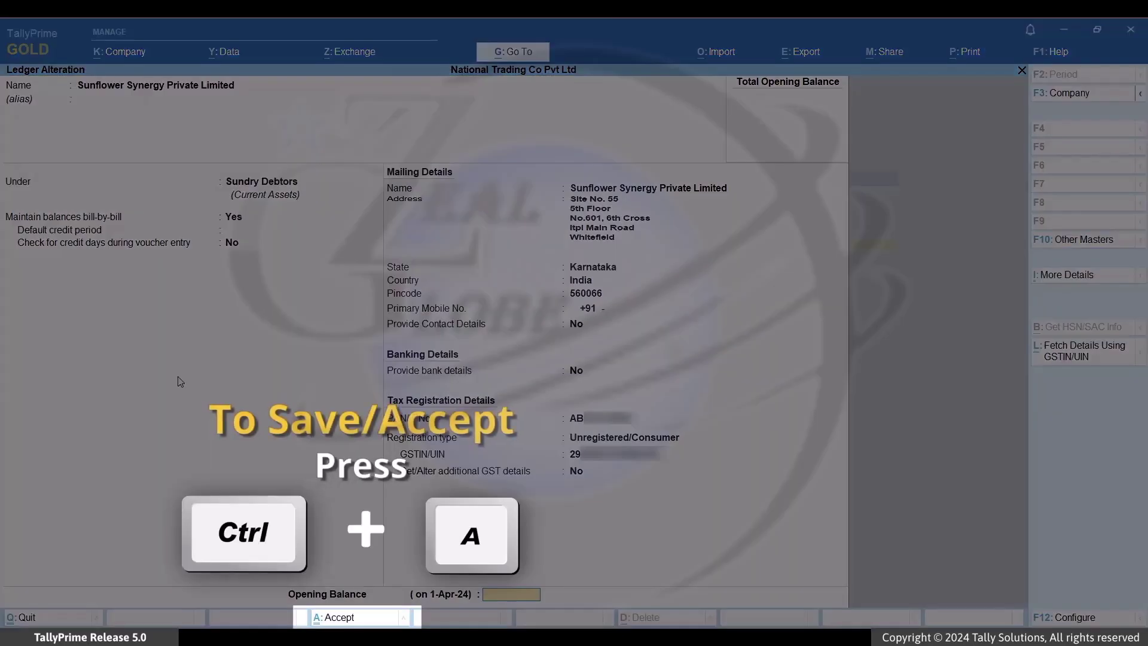
key("ctrl+a")
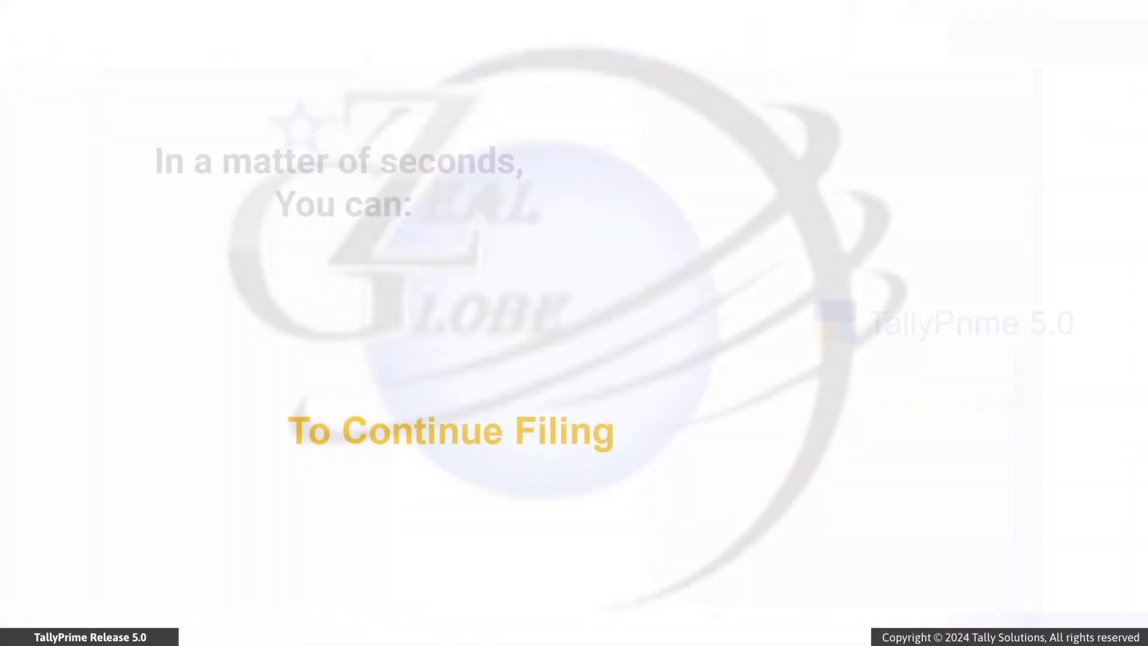